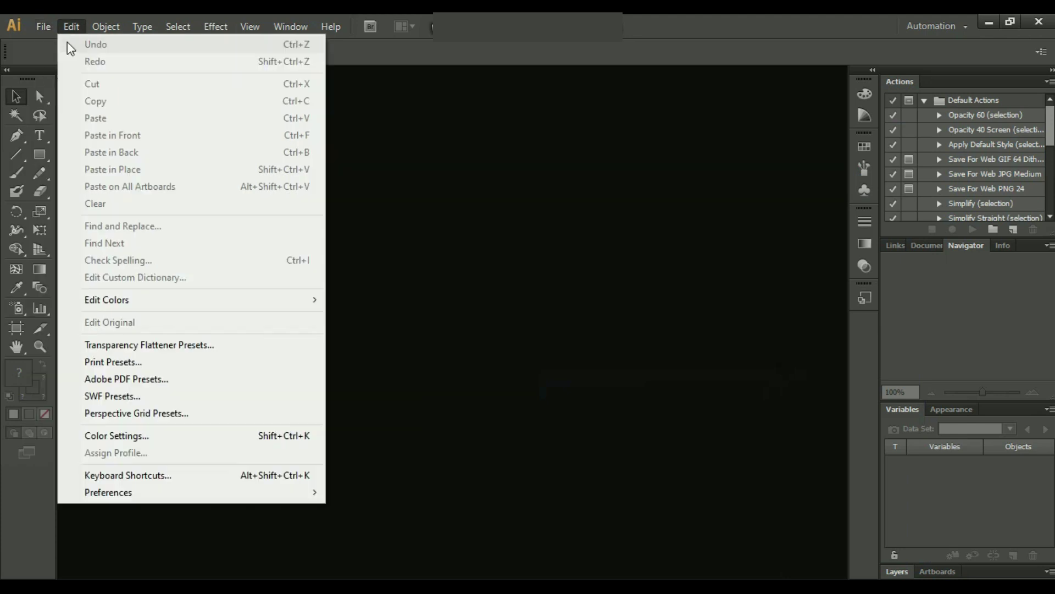
Step: Create a new 500 × 500 px document named HelloWorld, keeping the units in pixels
click(41, 45)
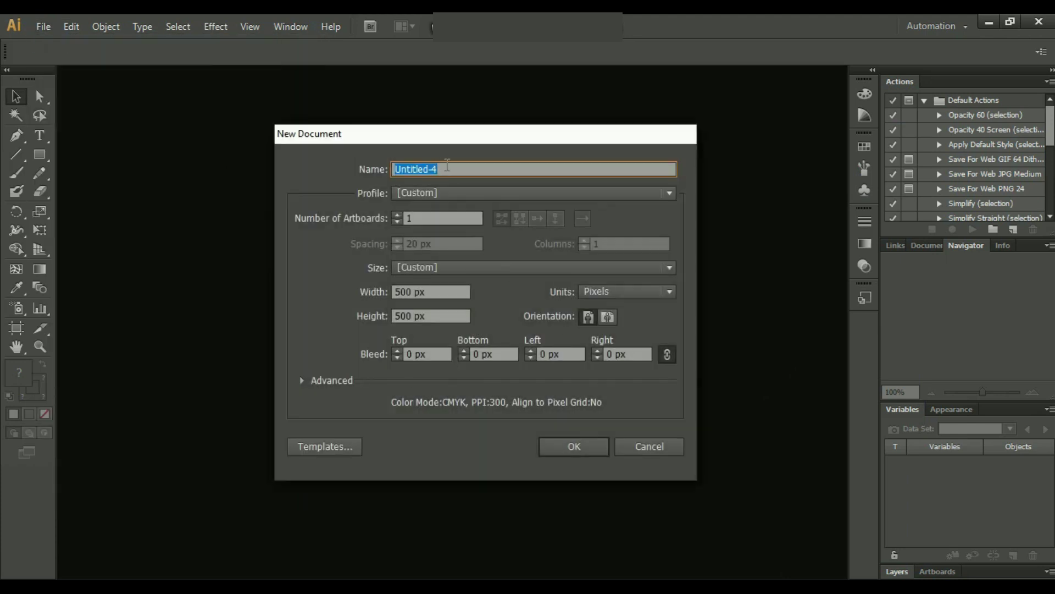
text(HelloWorld)
click(628, 295)
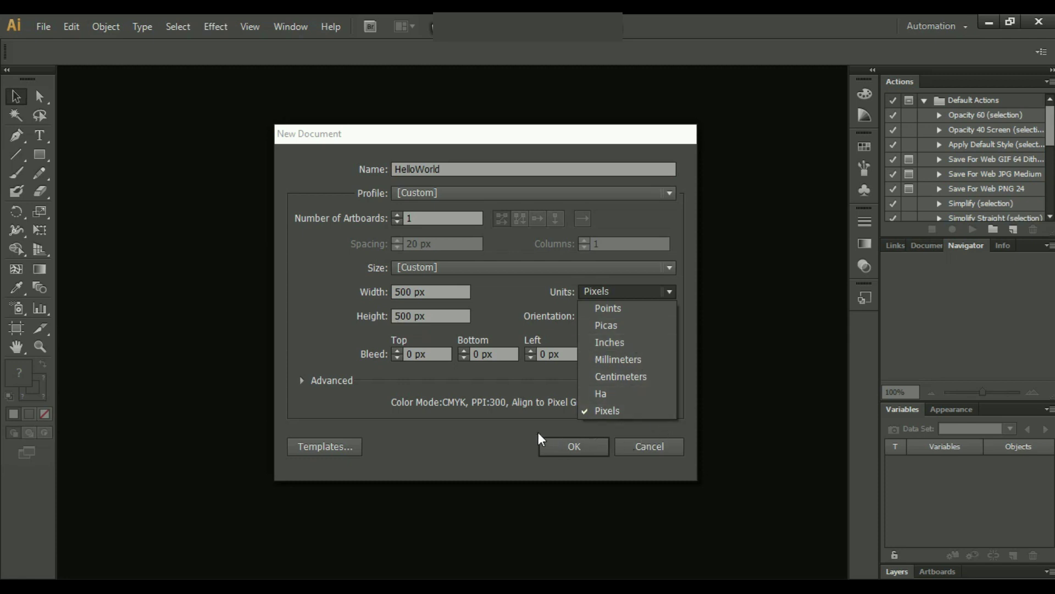
click(578, 452)
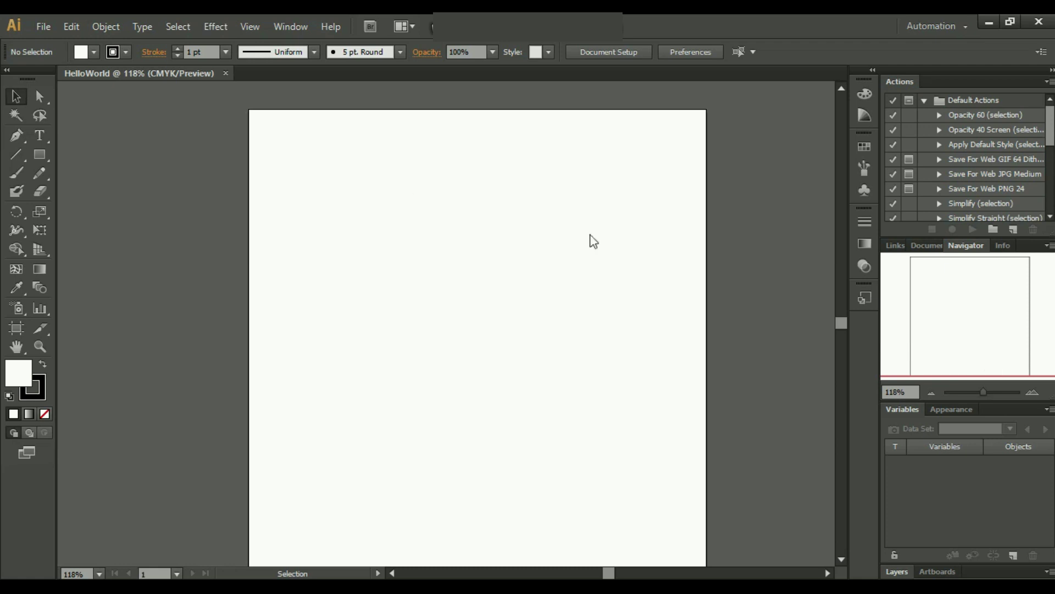
Step: Examine the blank artboard at different magnifications with the Navigator, ending at 100%
click(291, 27)
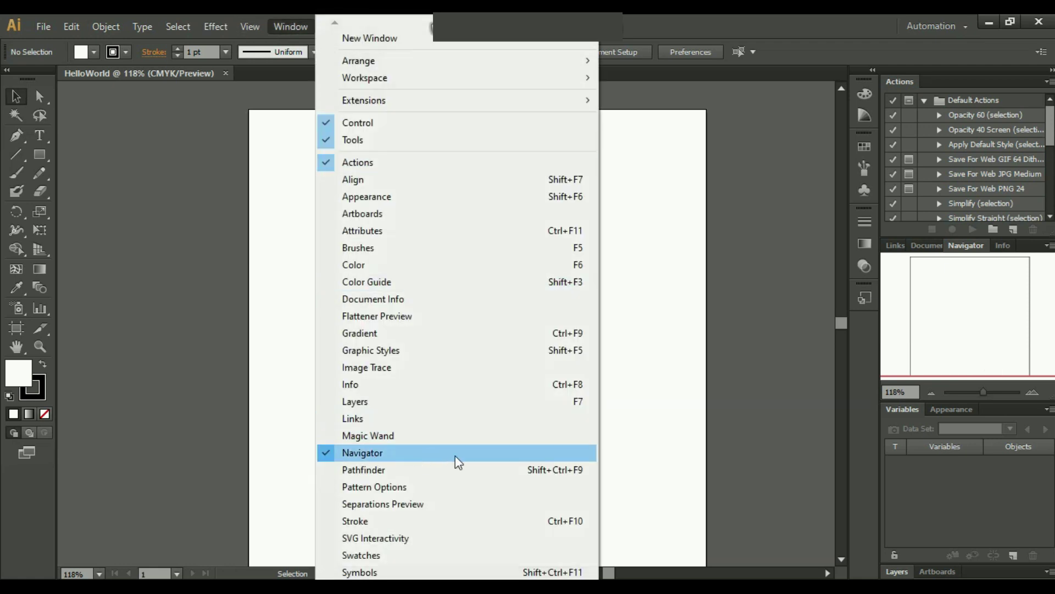
click(749, 402)
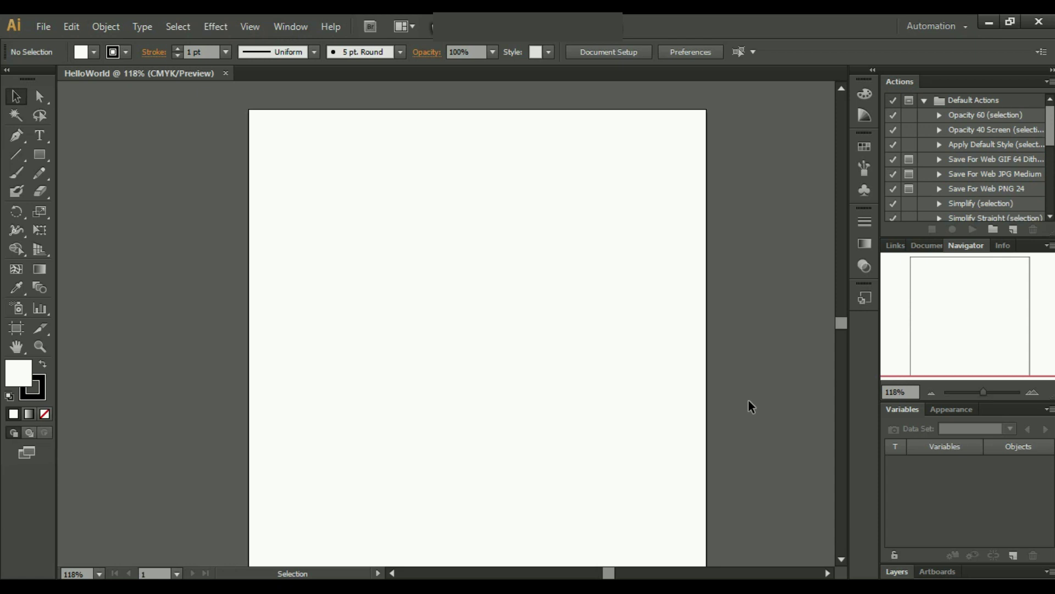
click(931, 391)
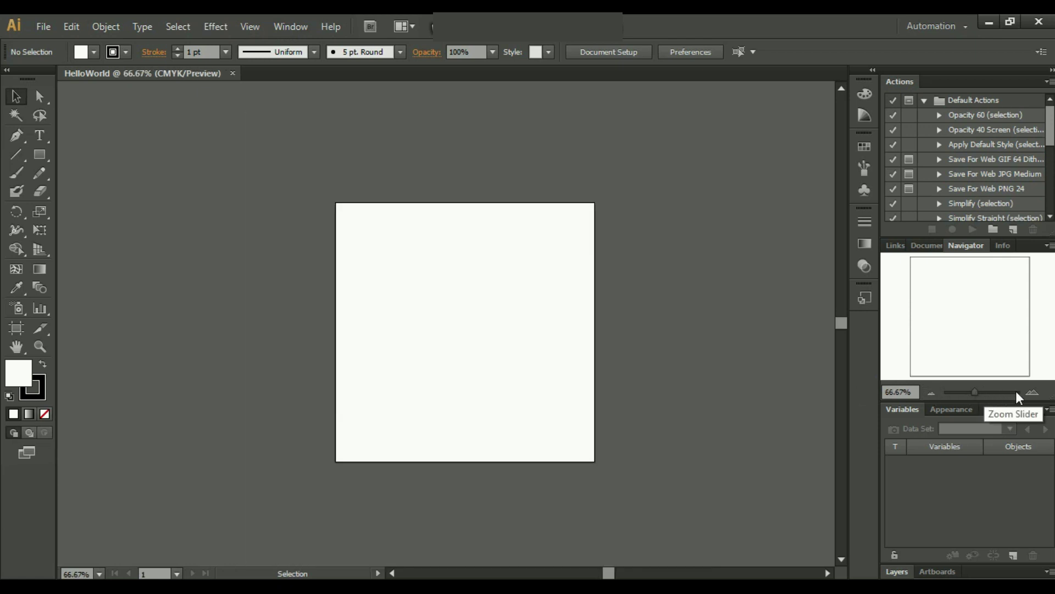
click(1032, 392)
click(984, 331)
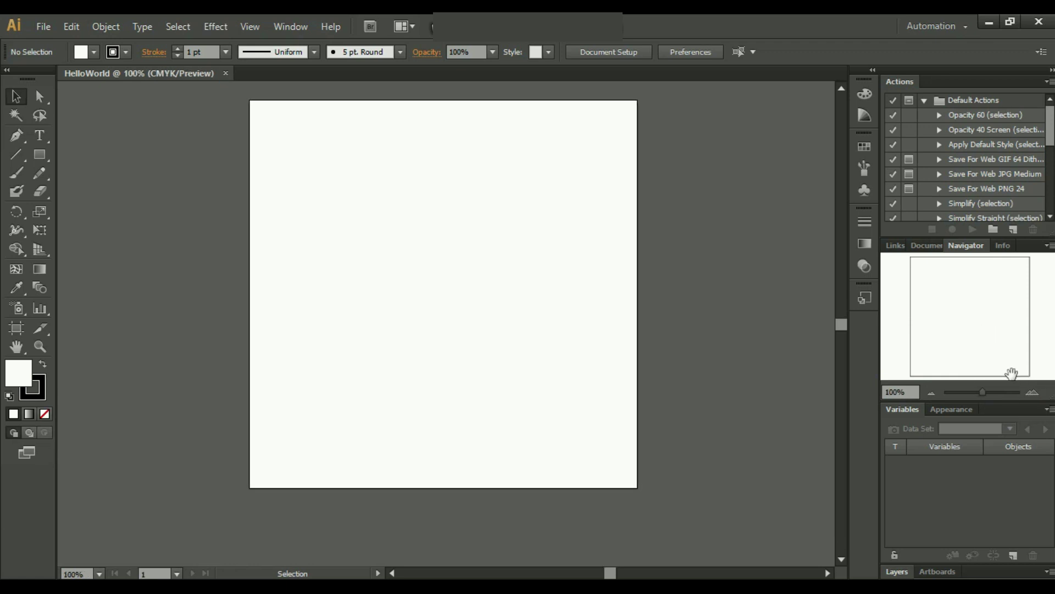
click(1025, 392)
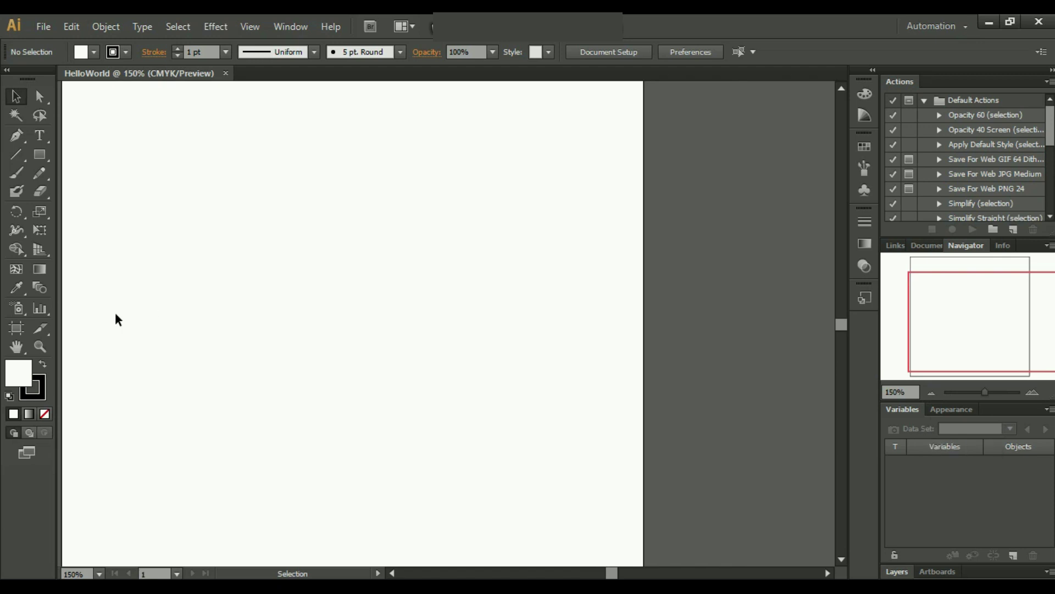
click(20, 328)
click(26, 104)
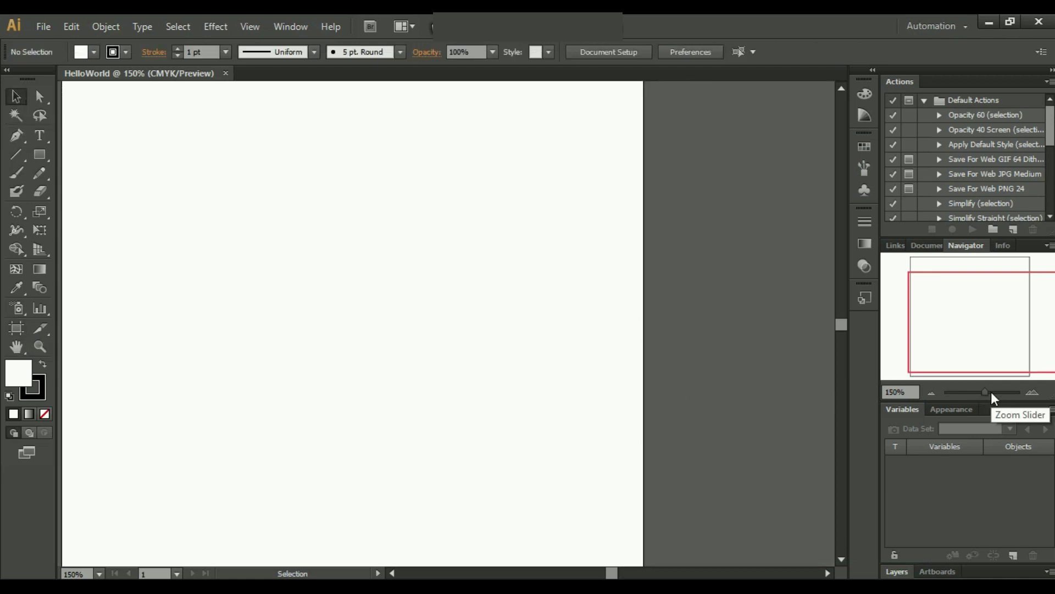
click(930, 393)
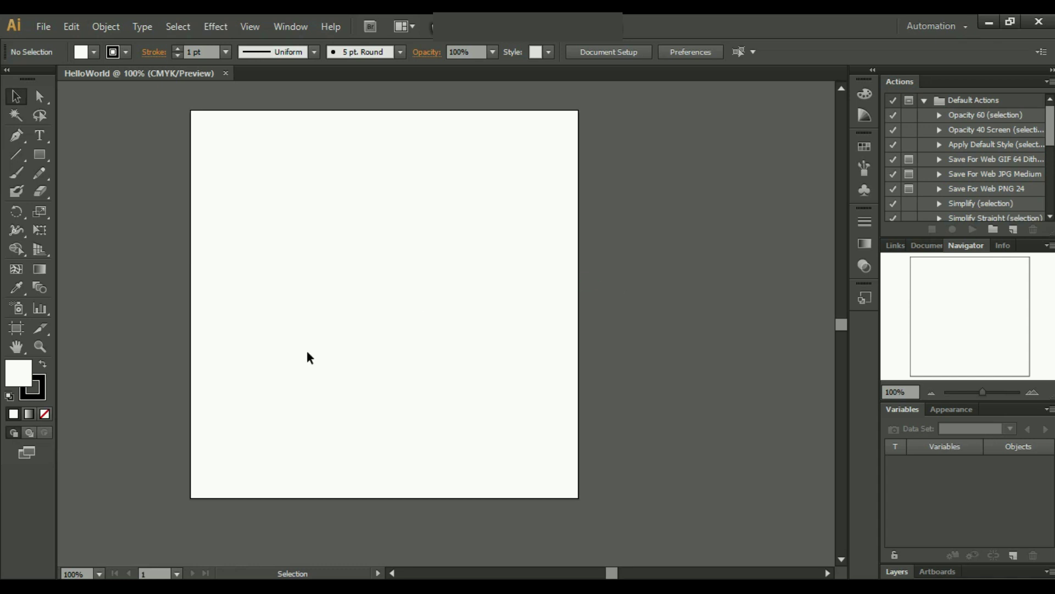
Step: Add a second artboard about 462 × 500 px beside the first one, aligned with its upper and lower edges
click(16, 328)
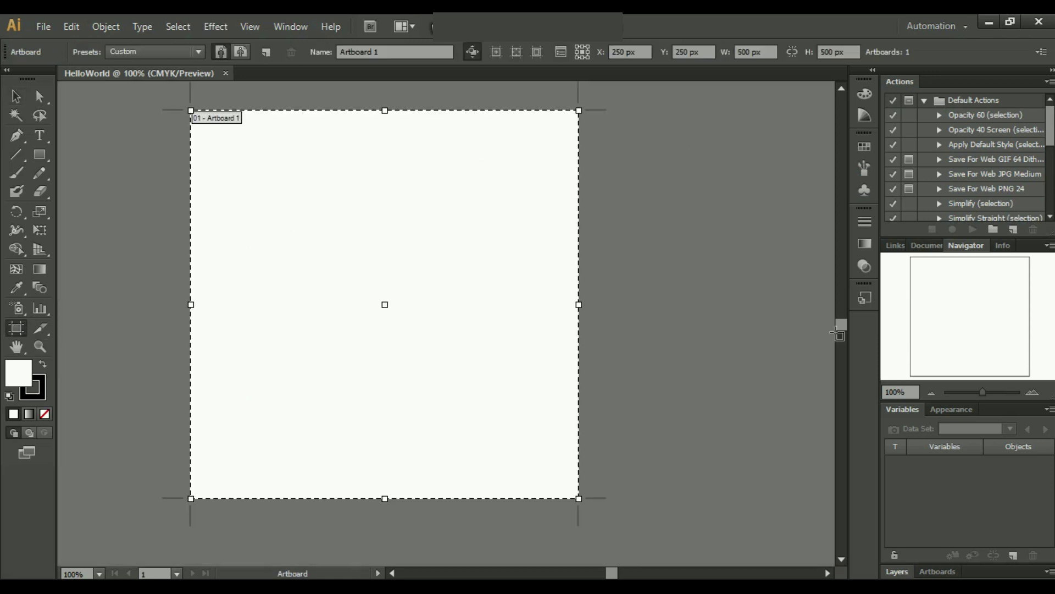
click(931, 392)
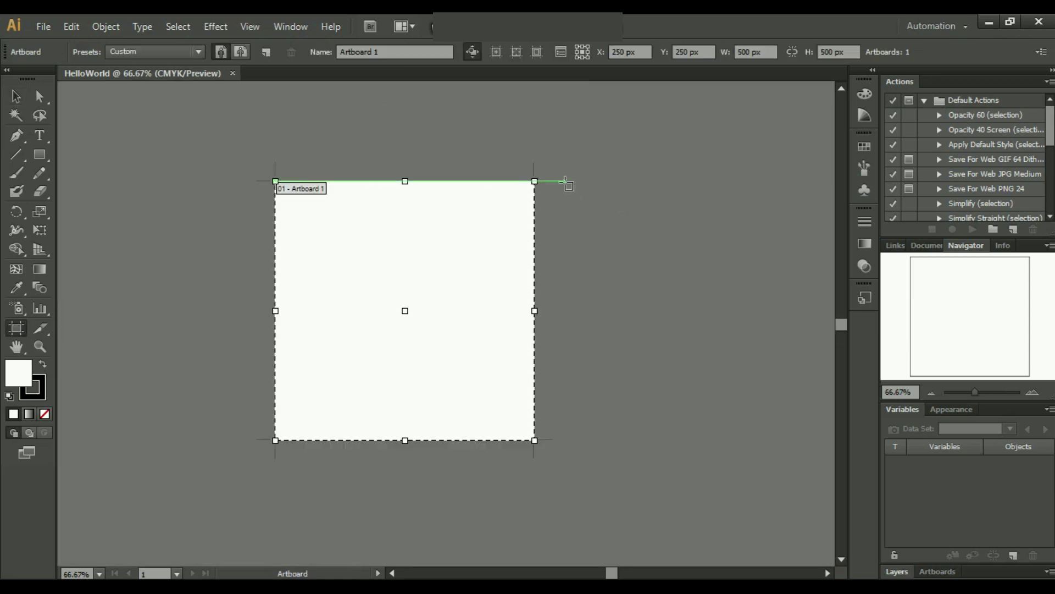
drag(566, 181, 804, 440)
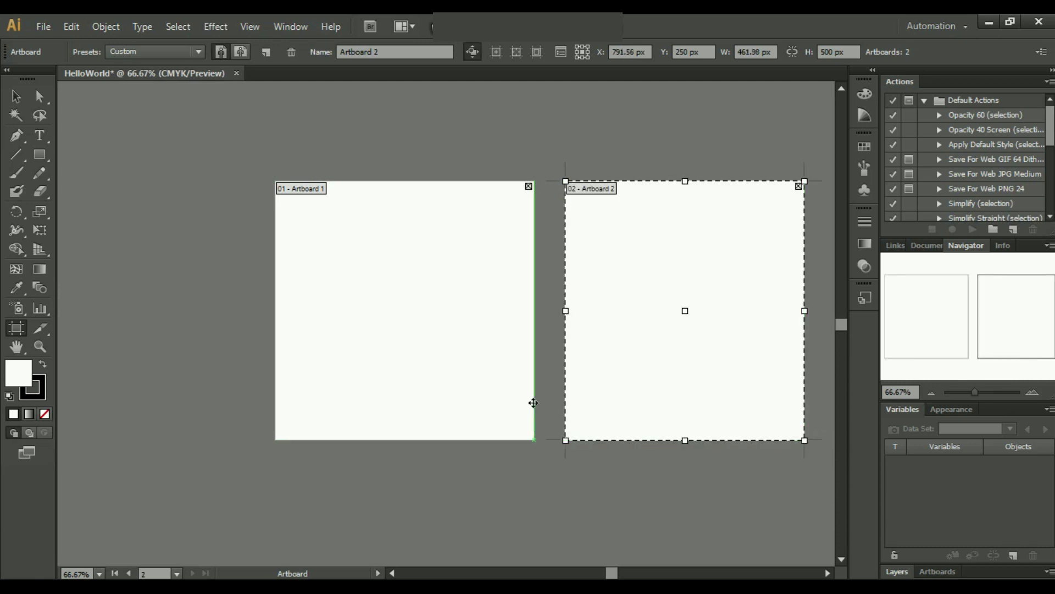
Step: Extend the first artboard's lower and upper edges to a height of about 592 px
click(386, 398)
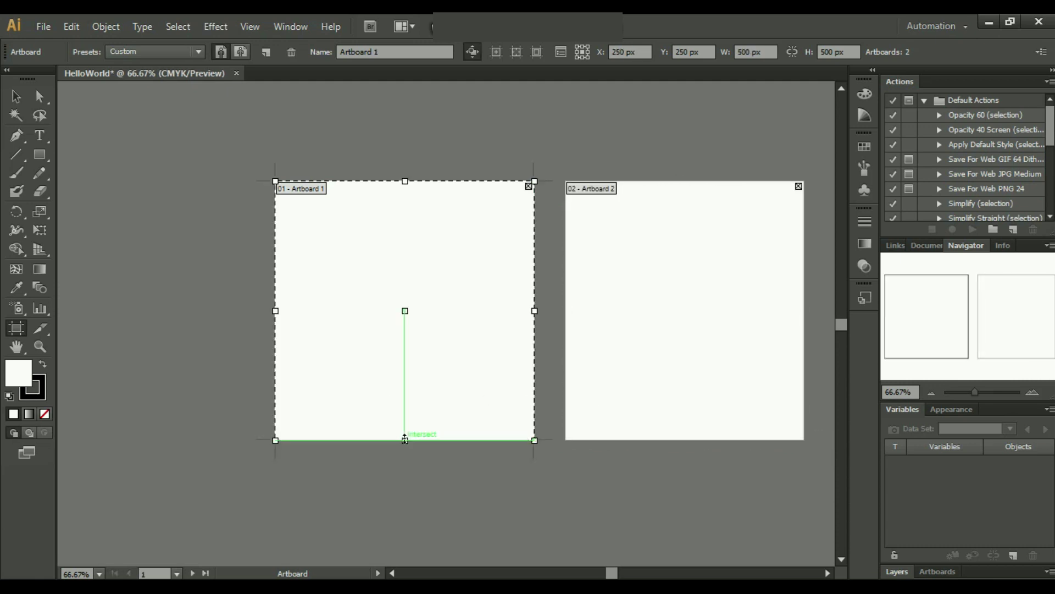
drag(404, 440, 405, 477)
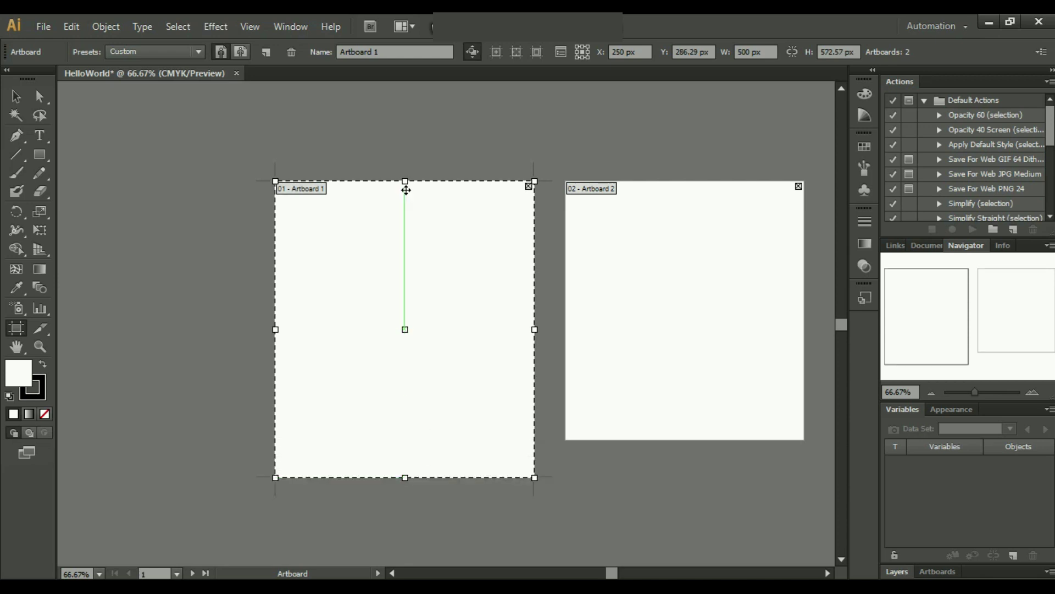
drag(405, 181, 405, 171)
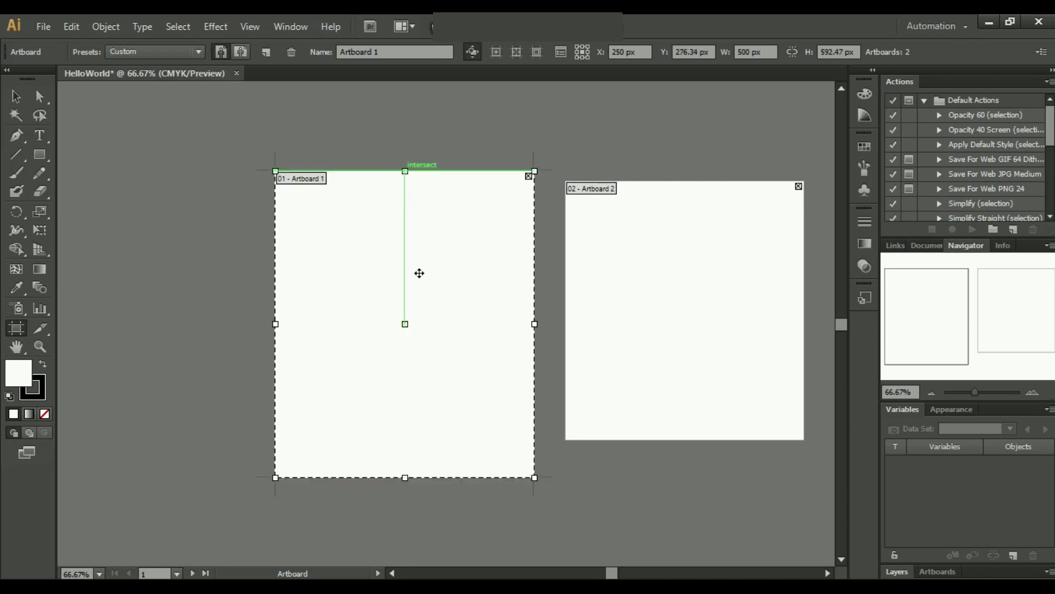
Step: Delete the second artboard
click(715, 278)
key(Delete)
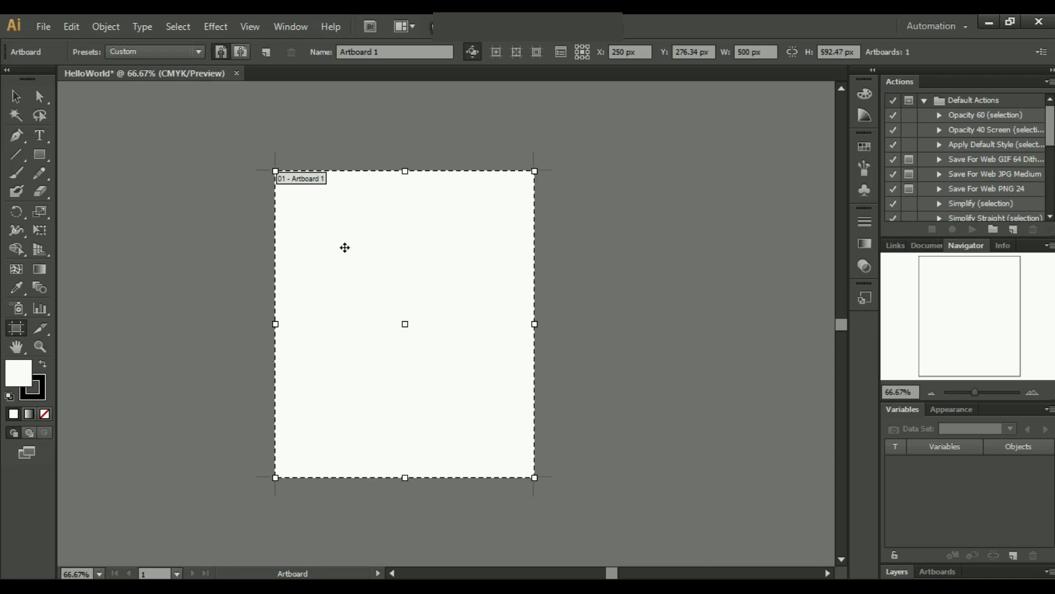
Step: Set the fill to none, resize the remaining artboard to about 838 × 451 px and leave artboard editing
key(slash)
drag(535, 324, 709, 326)
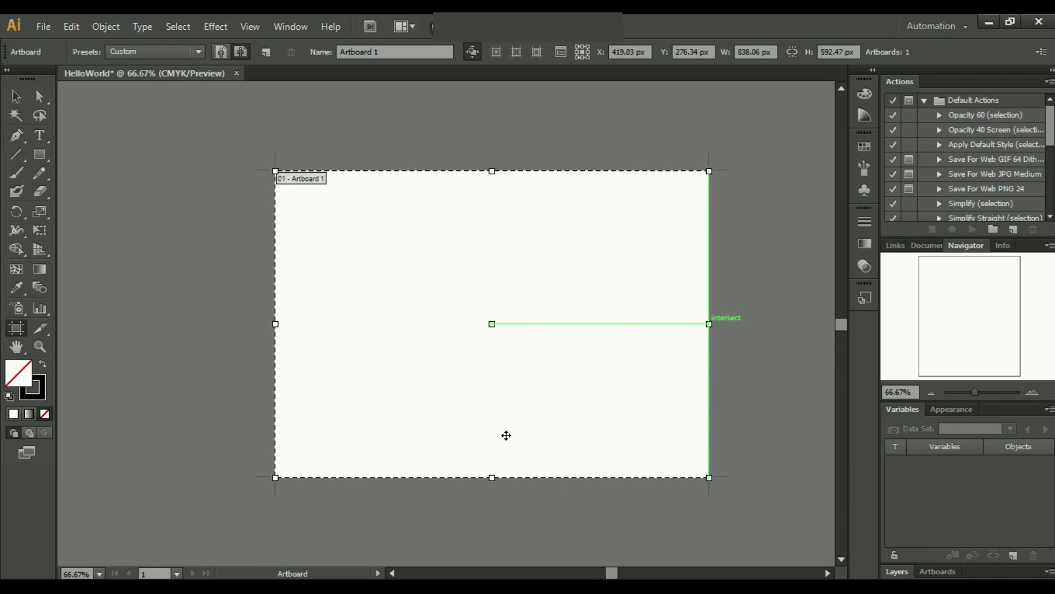
drag(492, 477, 492, 404)
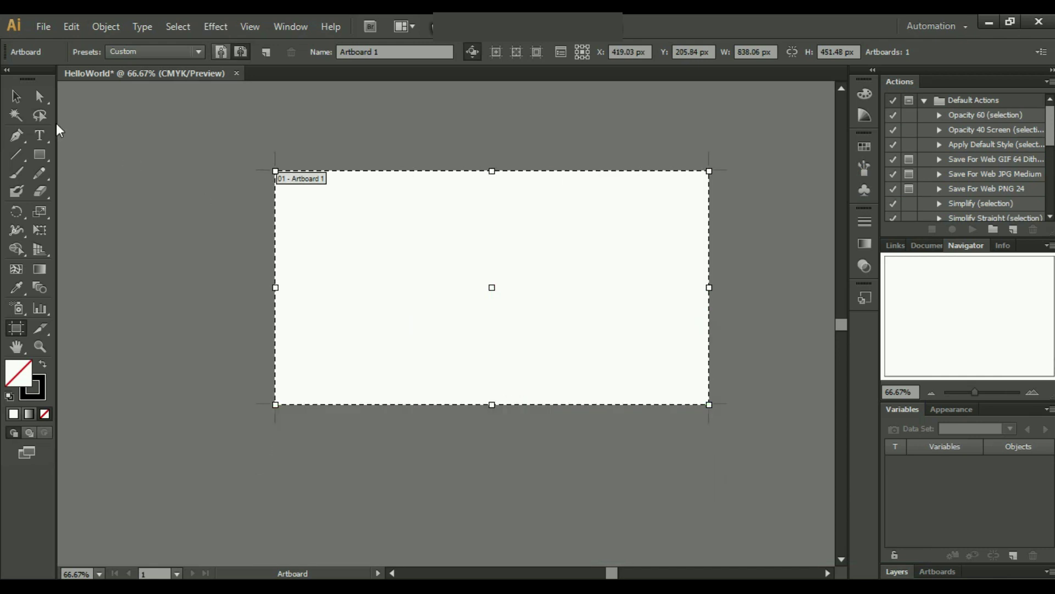
click(16, 97)
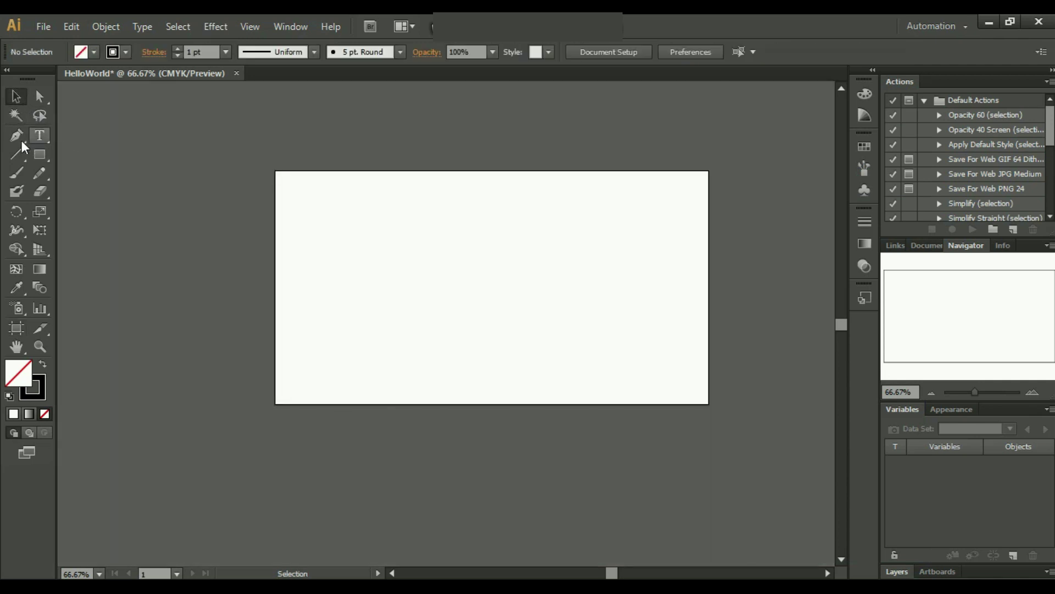
Step: Handwrite a large h with the Paintbrush and a smaller y beside it with the Pencil
click(17, 175)
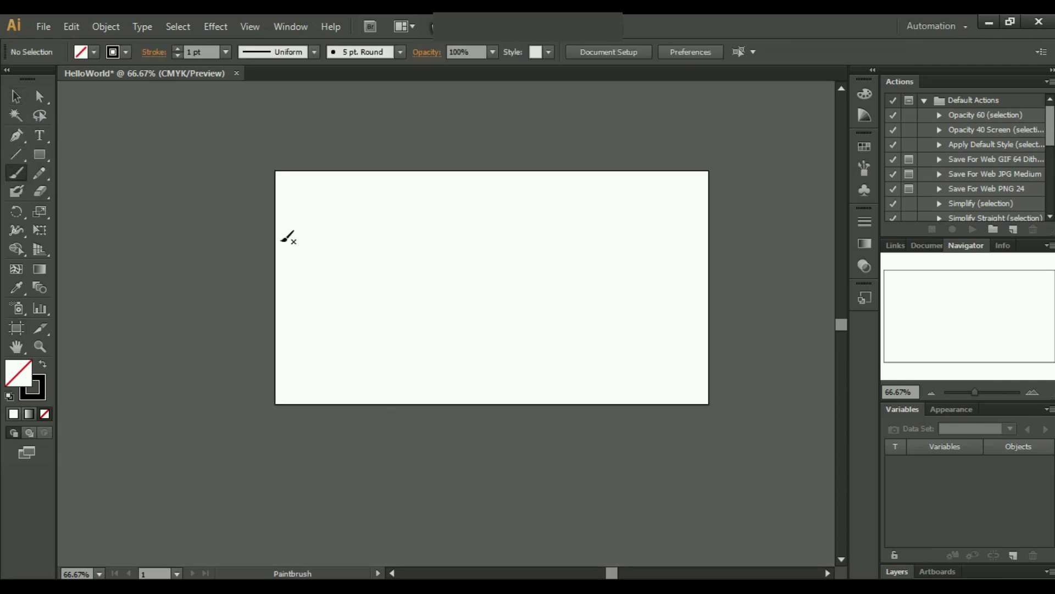
mouse_move(328, 239)
mouse_down()
mouse_move(367, 221)
mouse_move(361, 210)
mouse_move(354, 333)
mouse_move(357, 292)
mouse_move(372, 287)
mouse_move(379, 313)
mouse_move(418, 322)
mouse_move(425, 291)
mouse_move(427, 382)
mouse_move(401, 379)
mouse_move(488, 326)
mouse_up()
click(39, 174)
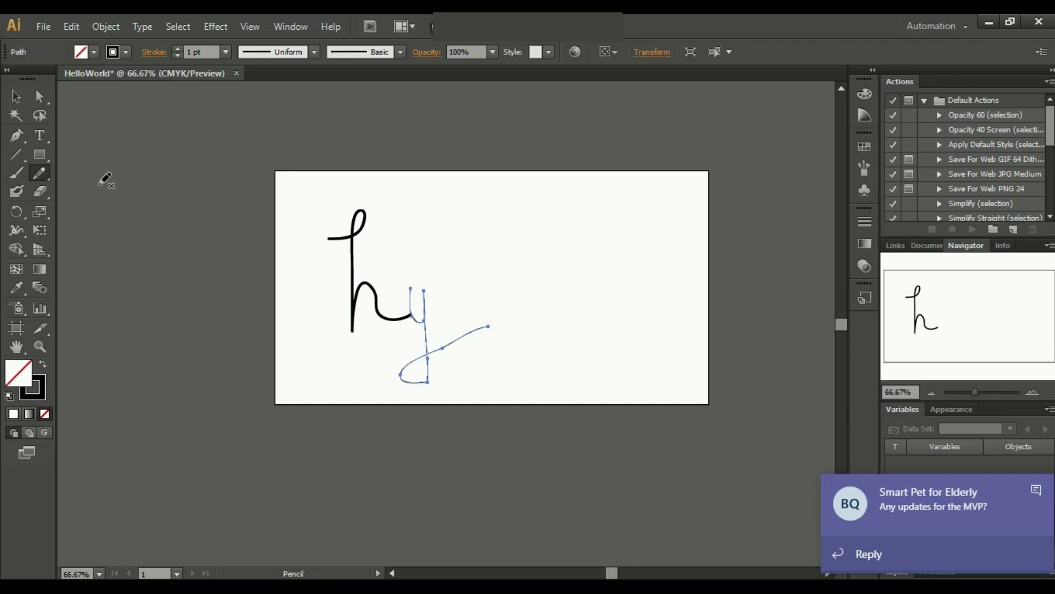
Step: Draw a horizontal line segment beneath the h, crossing the tail of the y
click(16, 154)
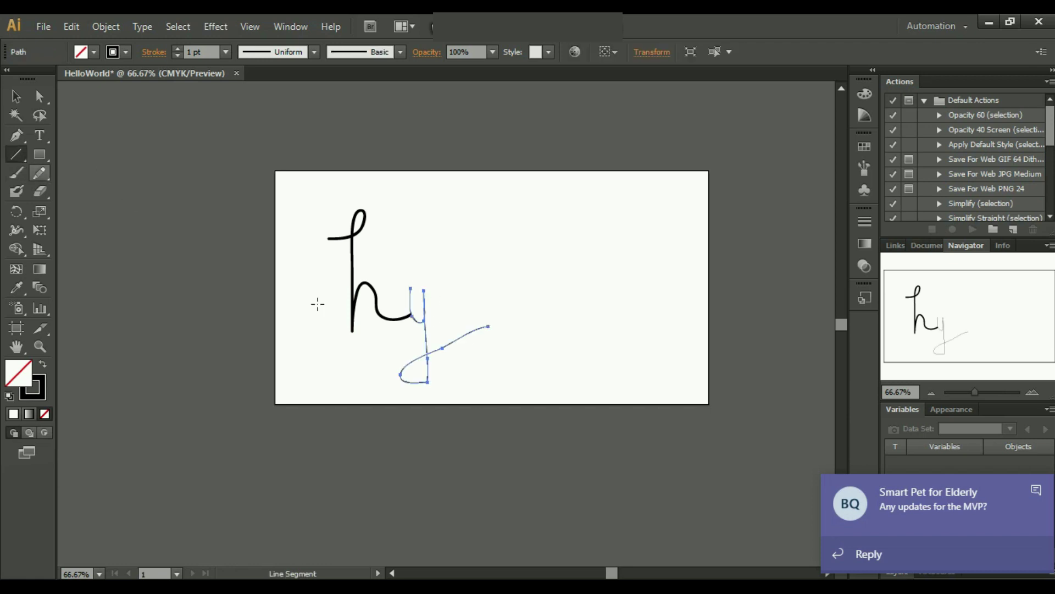
click(392, 343)
key(Escape)
key(v)
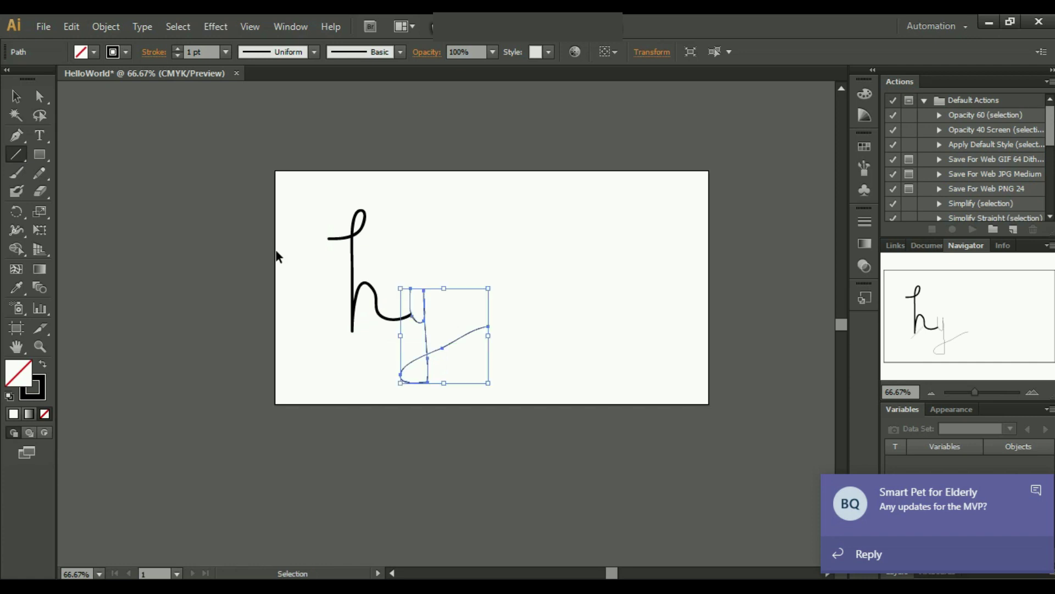
key(backslash)
drag(339, 354, 468, 355)
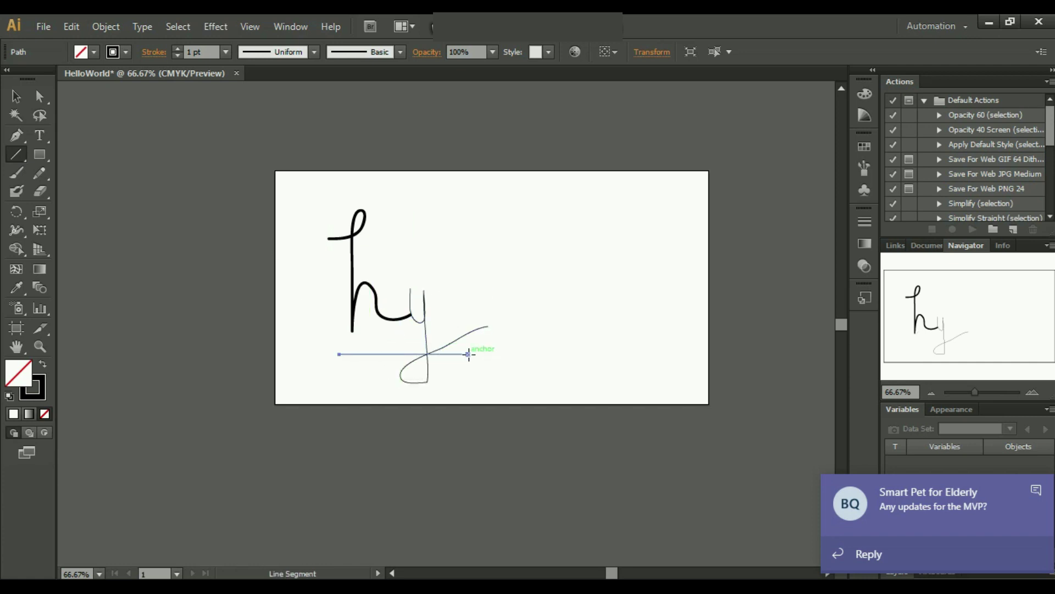
Step: Draw a small rectangle to the right of the lettering and an ellipse of similar size below it
click(39, 154)
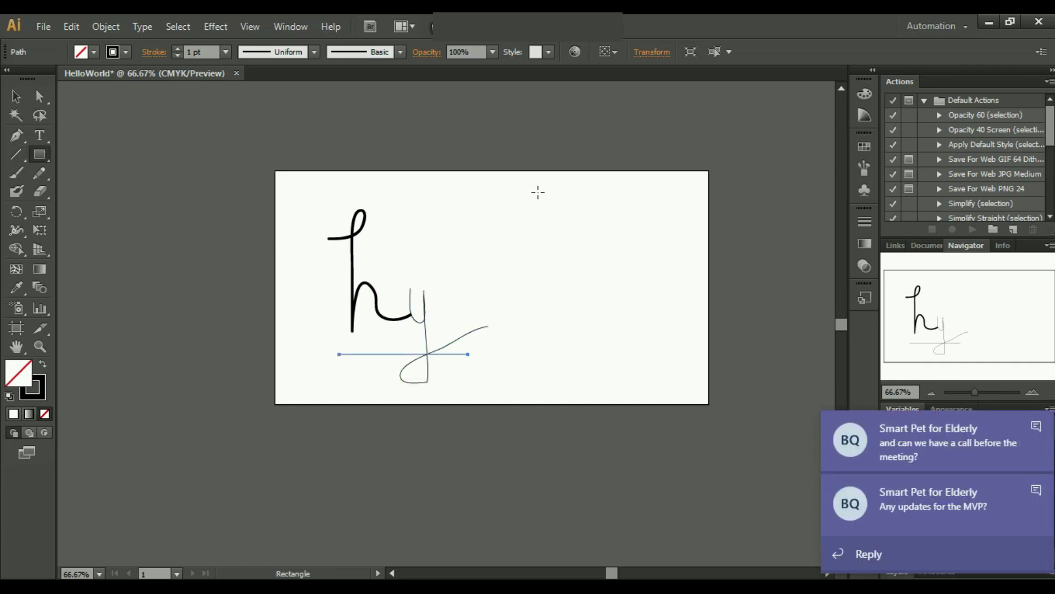
drag(515, 202, 575, 241)
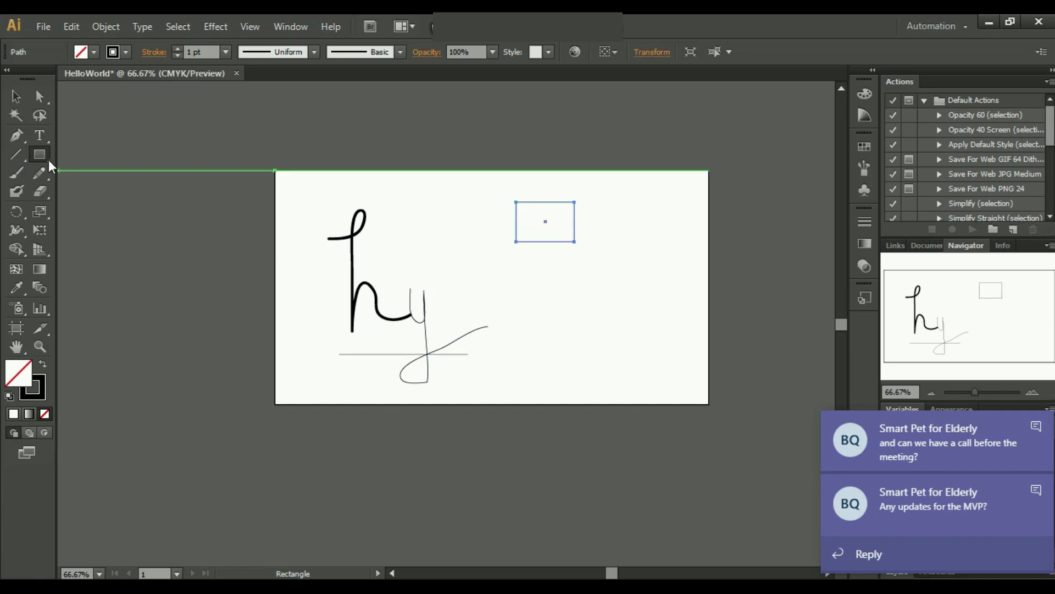
drag(49, 161, 119, 188)
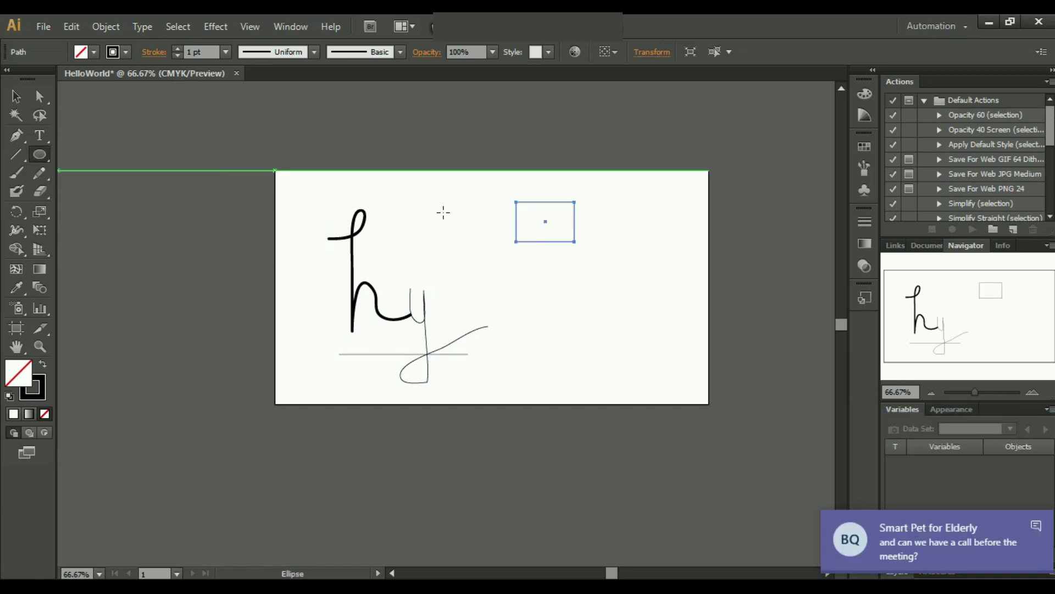
drag(516, 258, 578, 300)
click(15, 96)
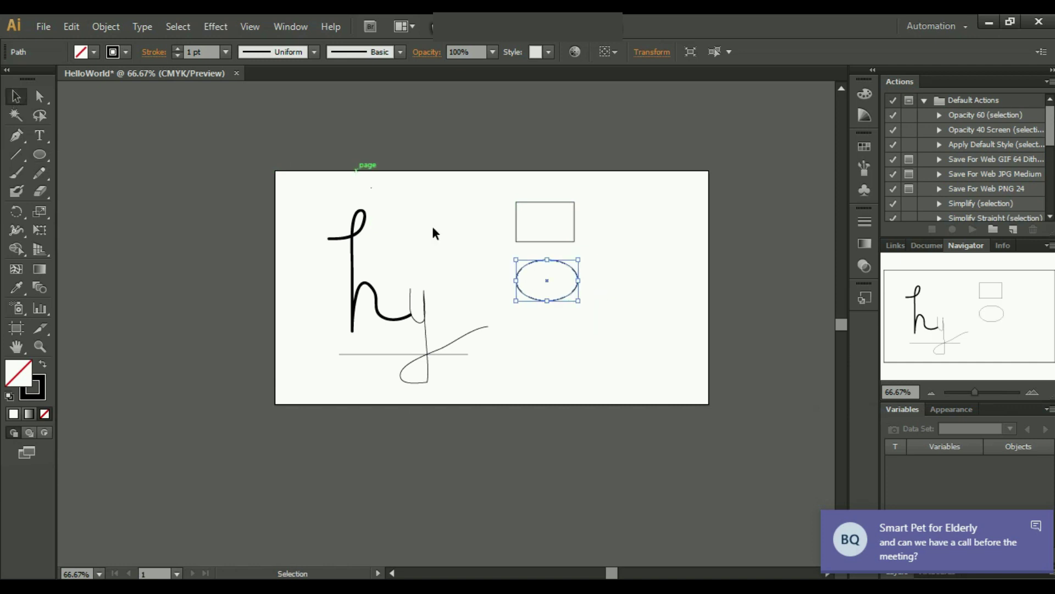
click(476, 239)
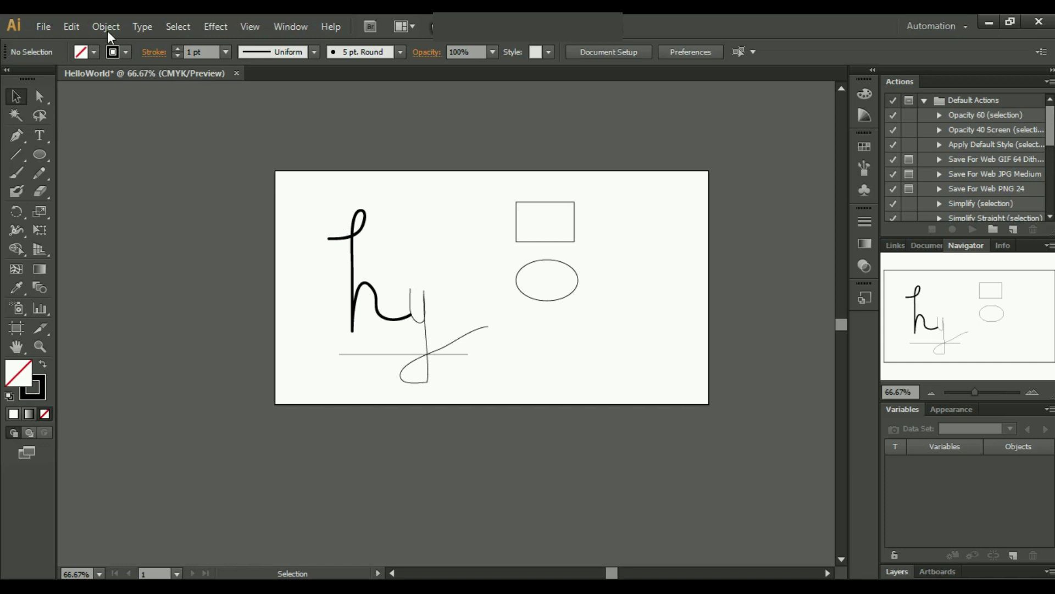
Step: Export the artwork as a JPEG named HelloWorld to the ZeroToOne folder, using CMYK, quality 8 and High (300 ppi) resolution
click(41, 25)
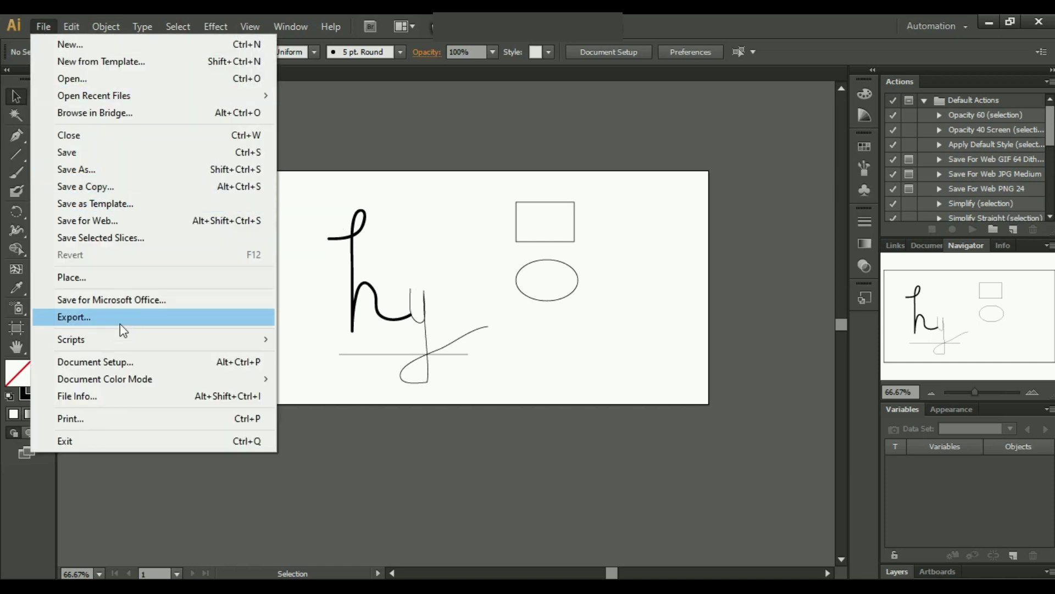
click(120, 323)
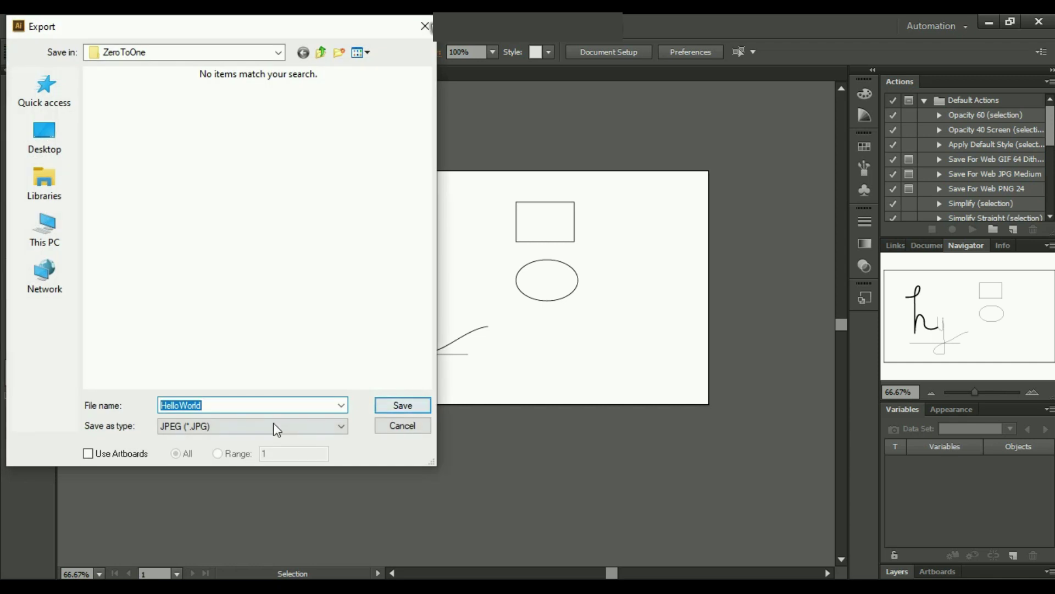
click(276, 428)
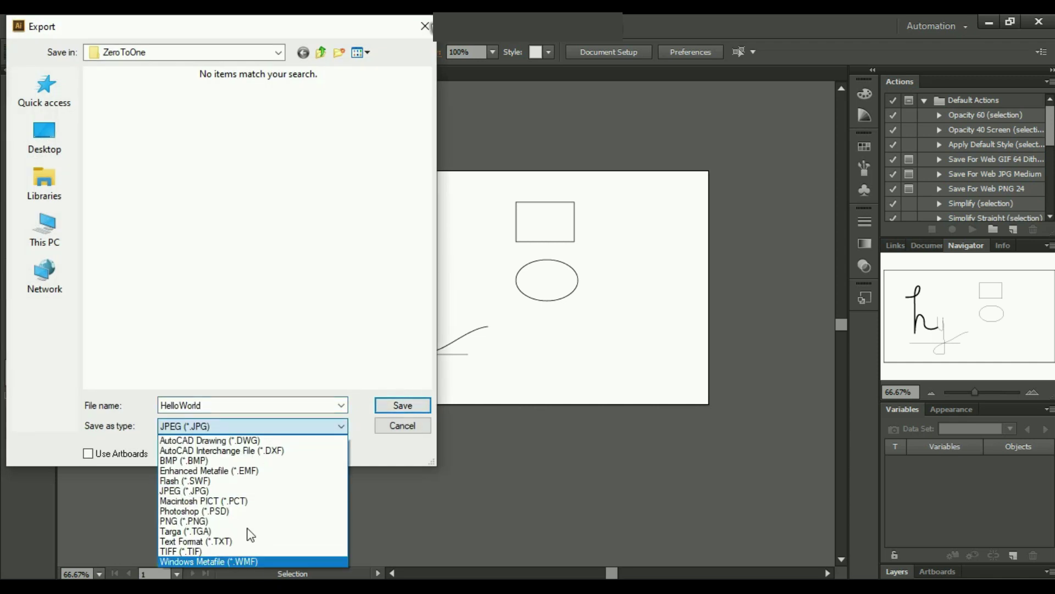
click(237, 405)
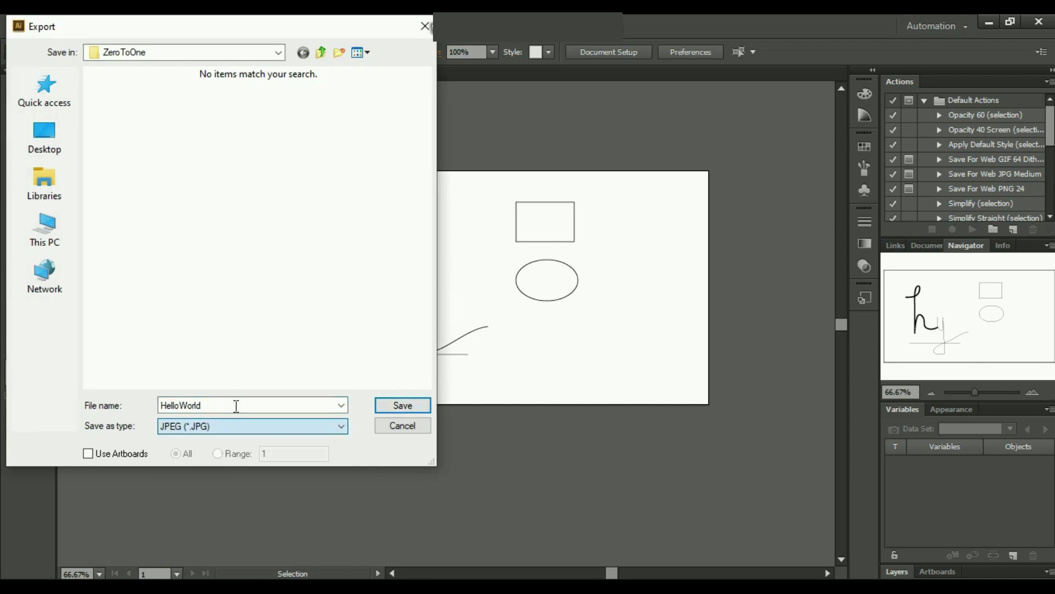
click(236, 405)
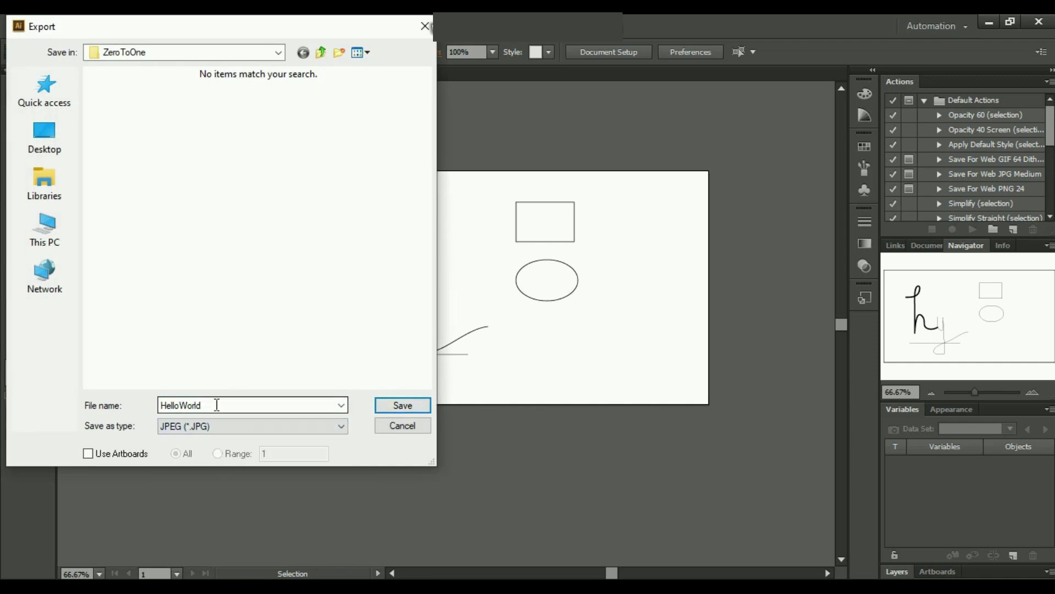
click(398, 407)
click(399, 409)
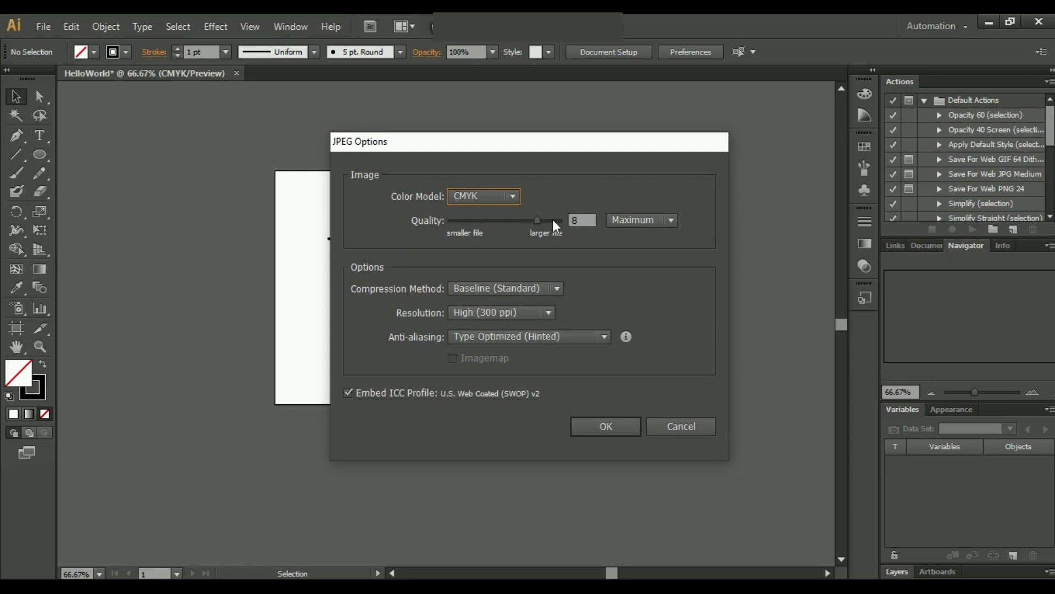
click(606, 429)
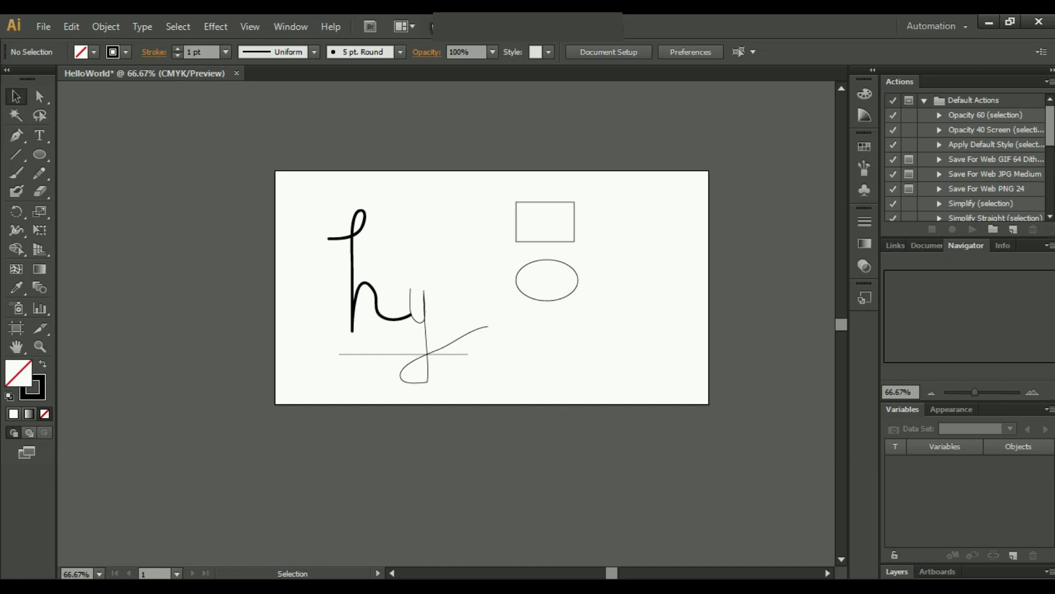
Step: Open the exported HelloWorld image from the ZeroToOne folder in File Explorer
double_click(334, 255)
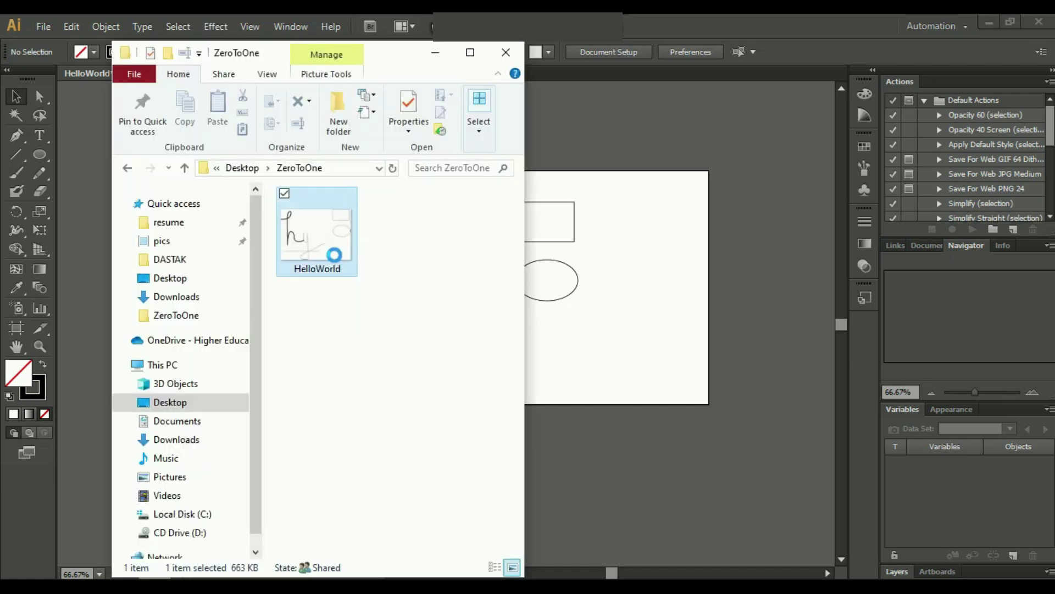